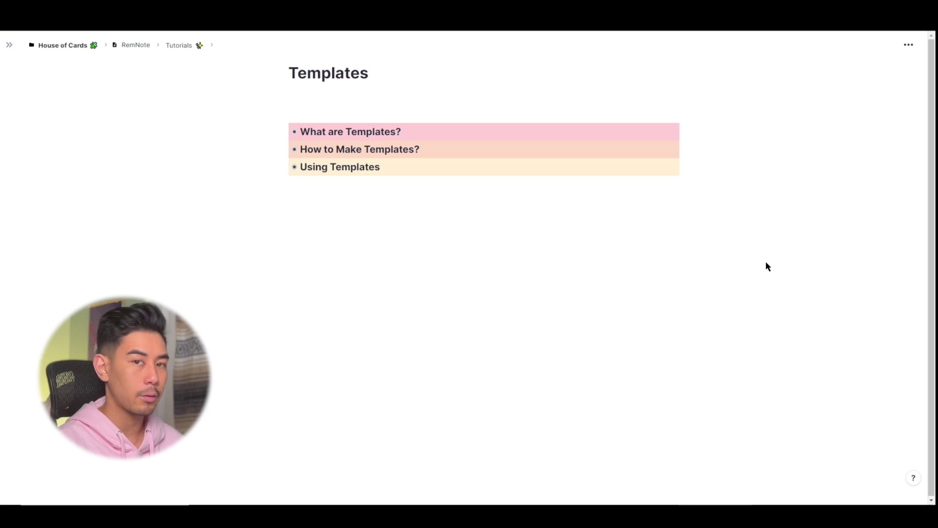
Step: Expand 'What are Templates?' and add an NZT bullet below its definition line
{"action": "key", "text": "ctrl+Down"}
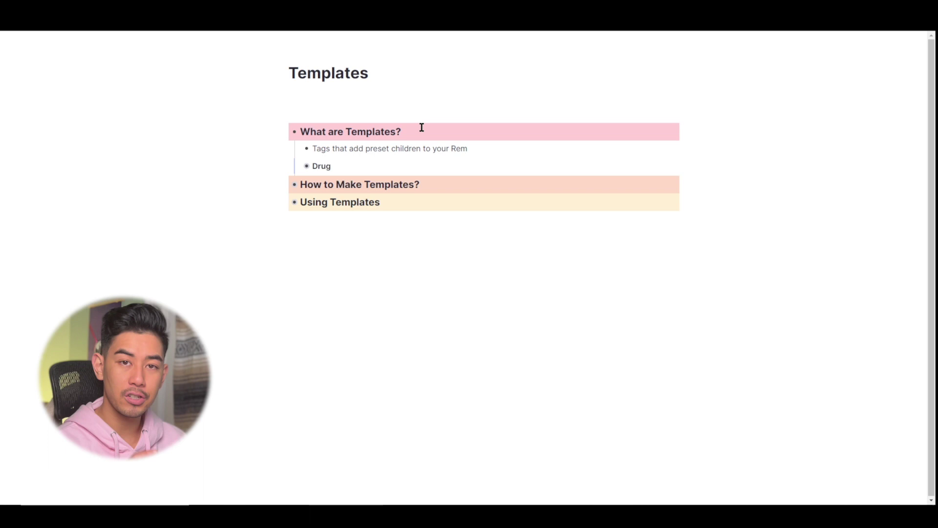
{"action": "left_click", "coordinate": [480, 147]}
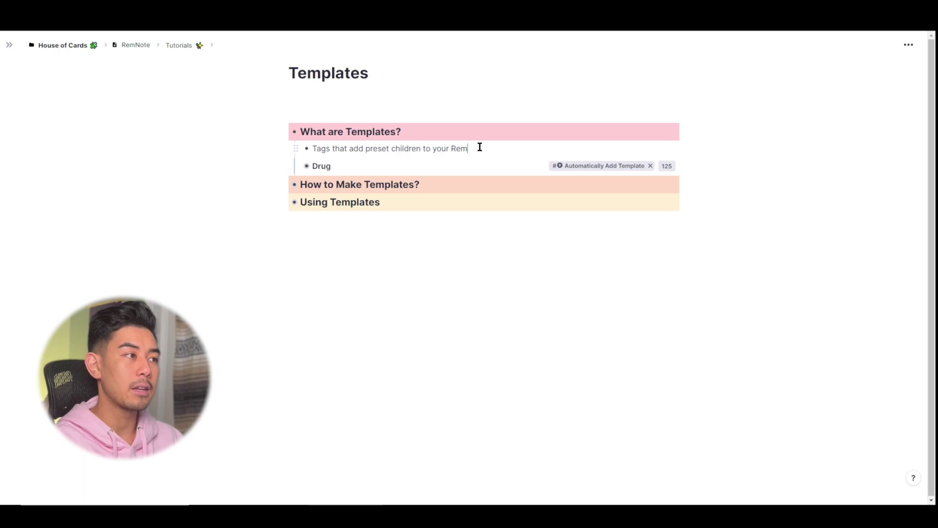
{"action": "key", "text": "Return"}
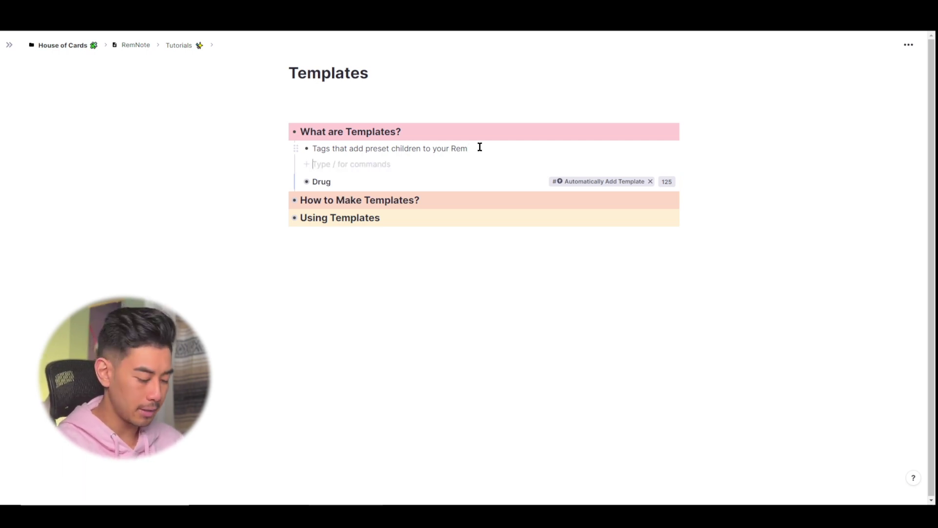
{"action": "type", "text": "NZTY"}
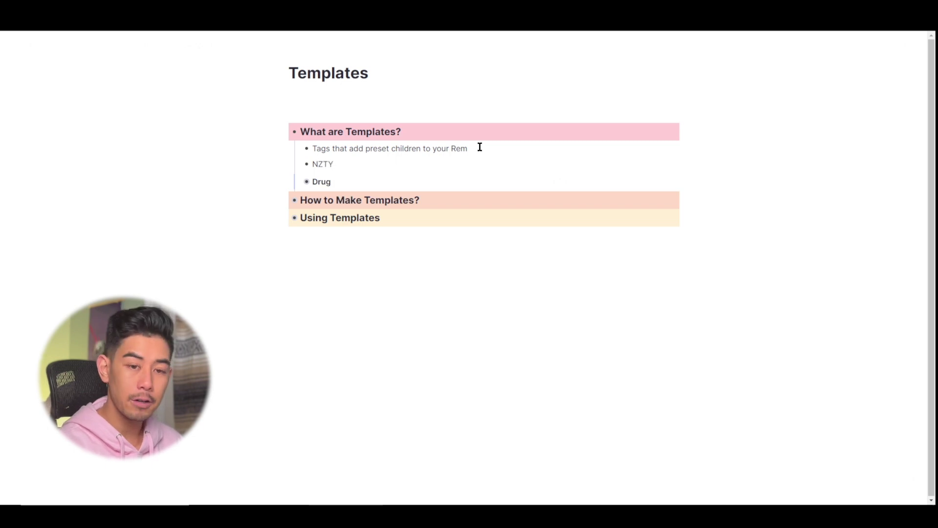
{"action": "key", "text": "BackSpace"}
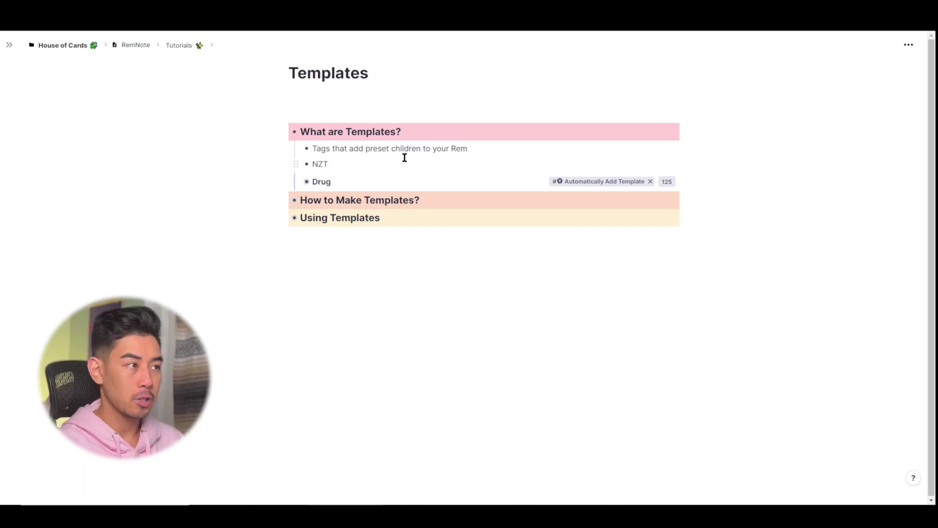
Step: Expand the Drug template and select its six slots, moa through antidote
{"action": "left_click", "coordinate": [354, 181]}
{"action": "key", "text": "ctrl+Down"}
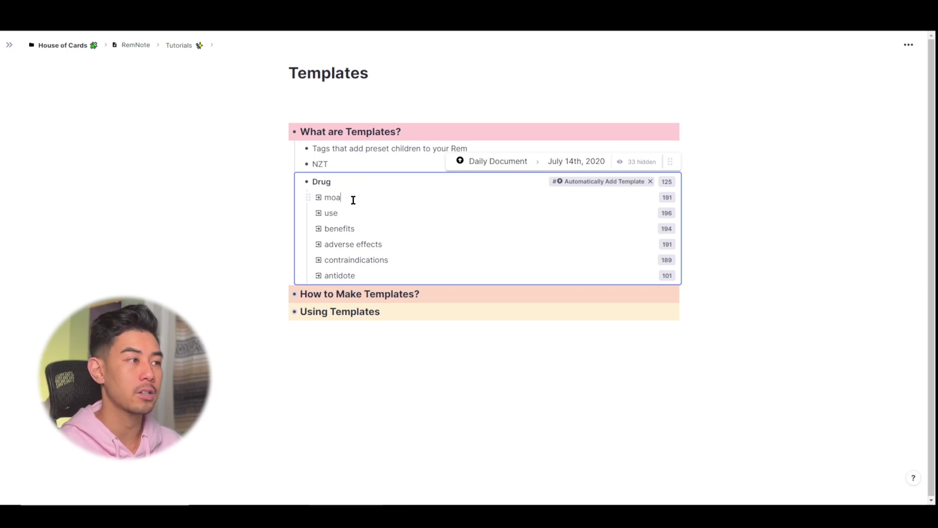
{"action": "left_click", "coordinate": [368, 229]}
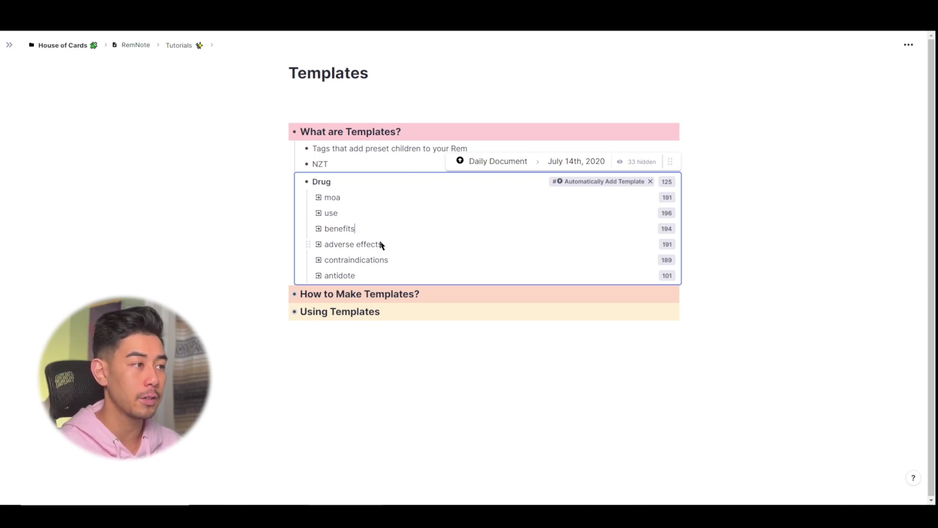
{"action": "left_click", "coordinate": [409, 259]}
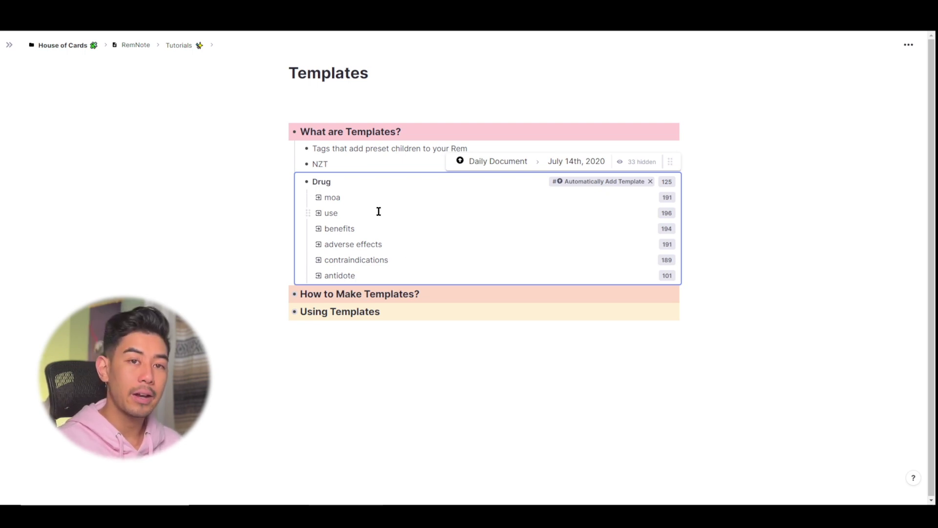
{"action": "left_click", "coordinate": [325, 196]}
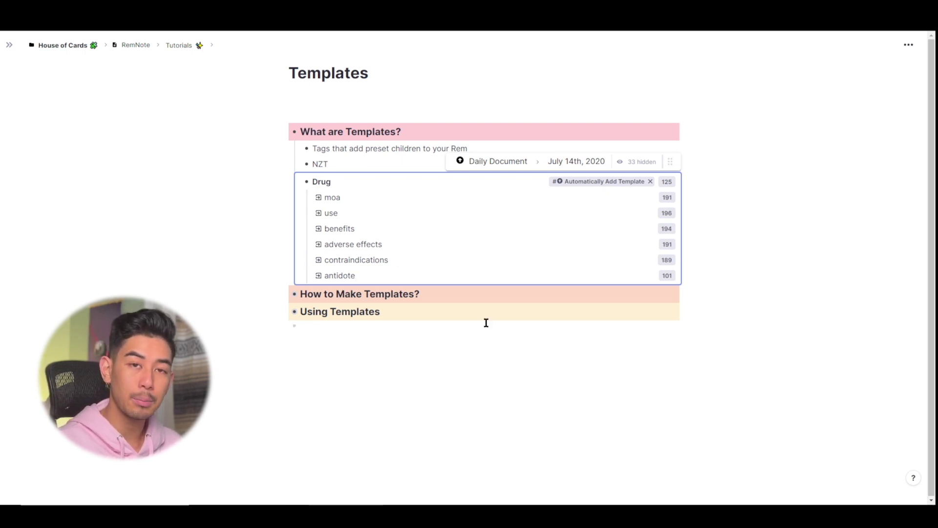
{"action": "left_click", "coordinate": [353, 197]}
{"action": "left_click_drag", "start_coordinate": [354, 201], "coordinate": [362, 270]}
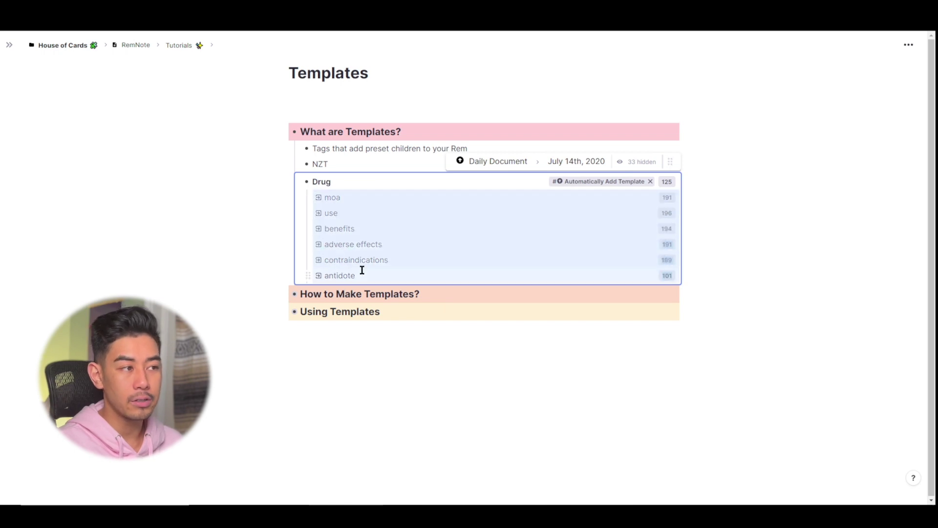
Step: Tag NZT with #Drug and answer its use slot with 'makes you super smart'
{"action": "left_click", "coordinate": [332, 157]}
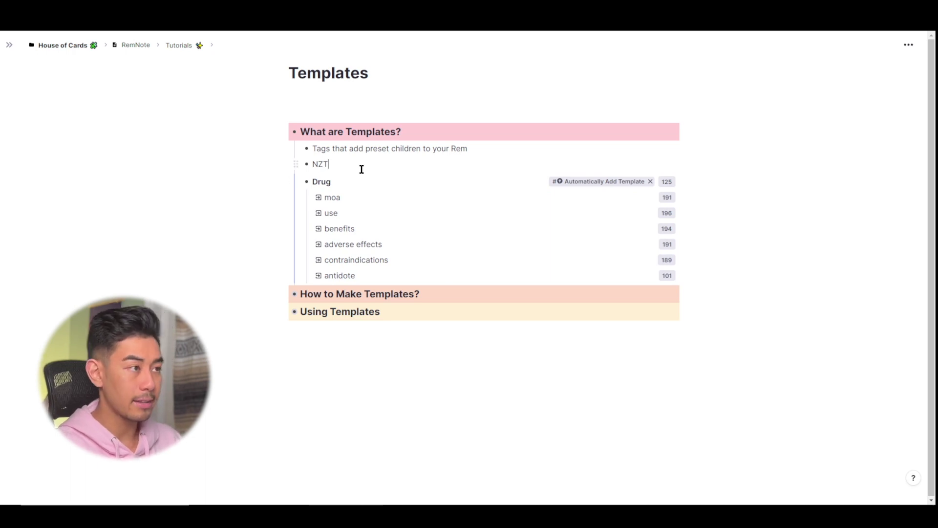
{"action": "type", "text": "##drug"}
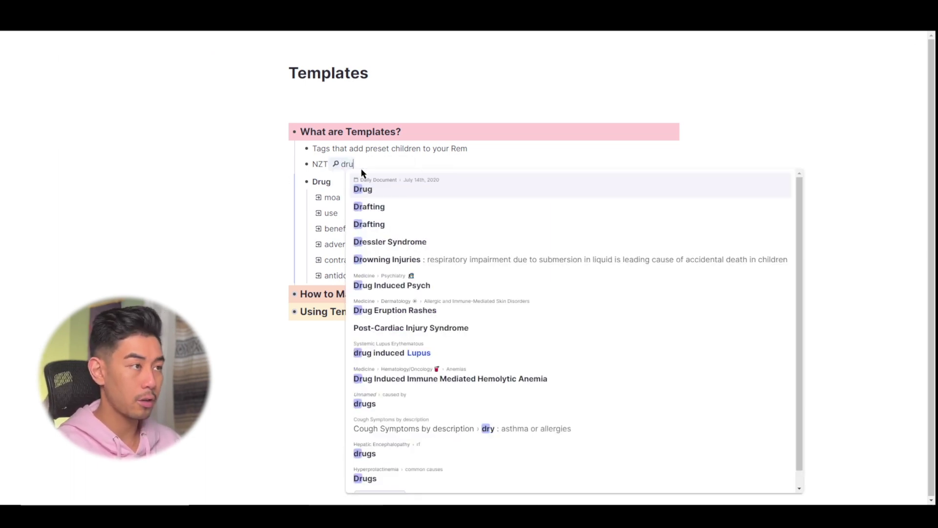
{"action": "key", "text": "Return"}
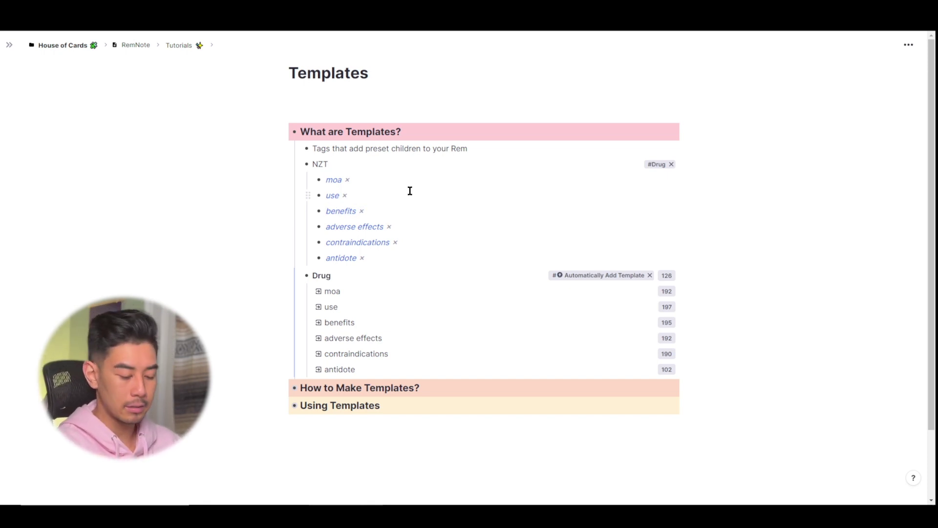
{"action": "type", "text": ">>makes you super sm"}
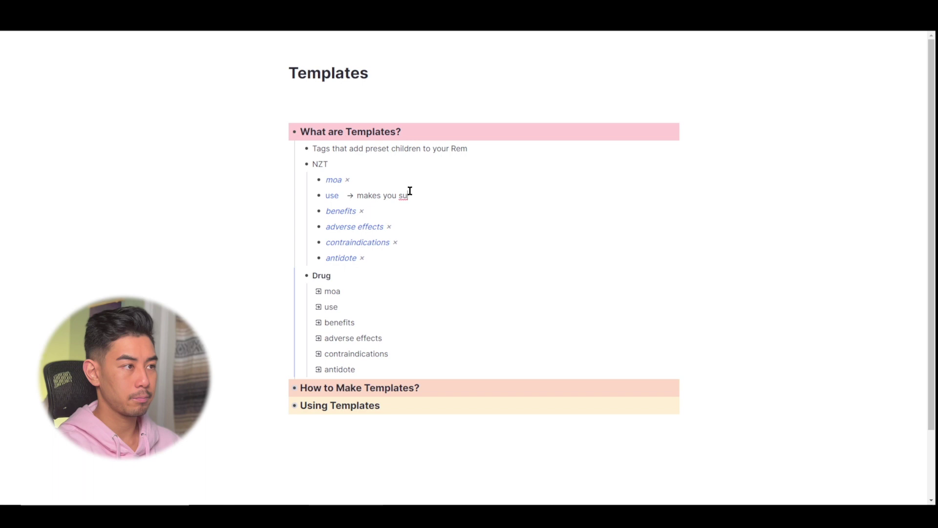
{"action": "type", "text": "art"}
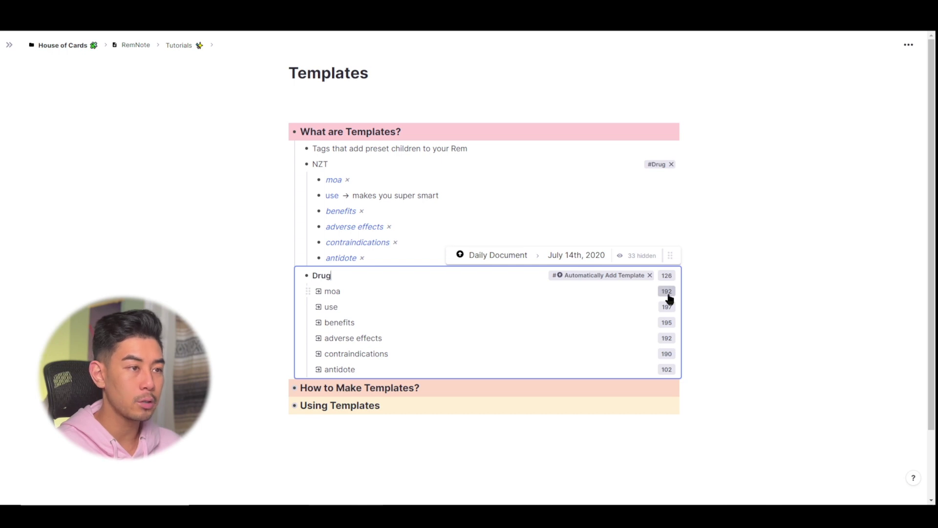
{"action": "mouse_move", "coordinate": [684, 296]}
{"action": "scroll", "coordinate": [708, 120], "scroll_direction": "down", "scroll_amount": 5}
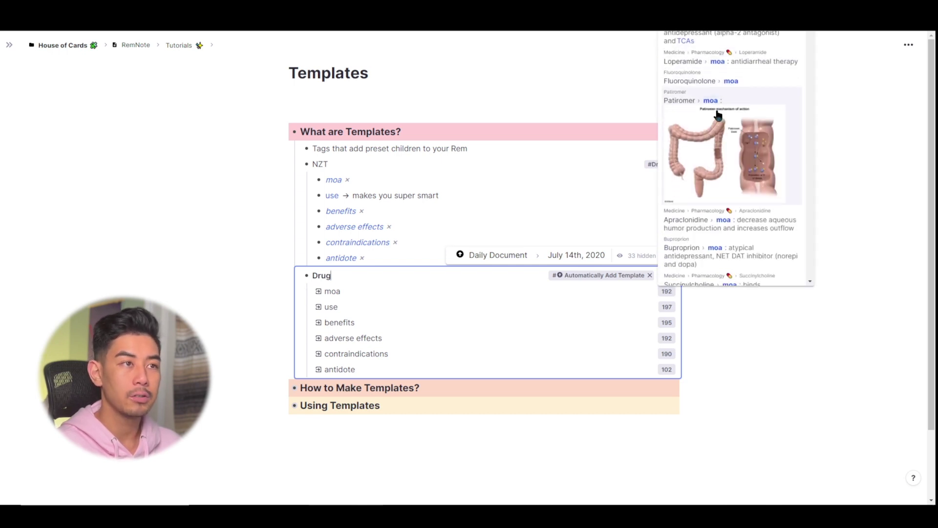
{"action": "scroll", "coordinate": [720, 116], "scroll_direction": "down", "scroll_amount": 3}
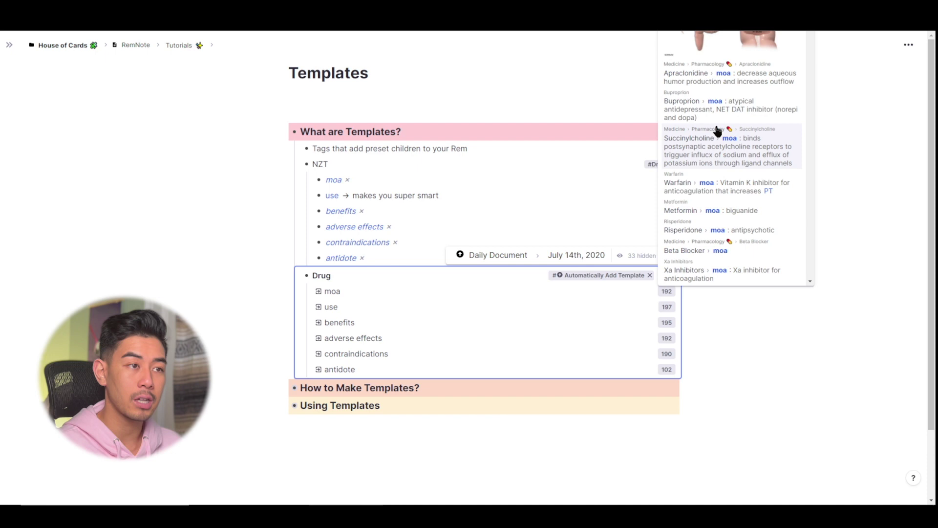
{"action": "scroll", "coordinate": [718, 136], "scroll_direction": "down", "scroll_amount": 3}
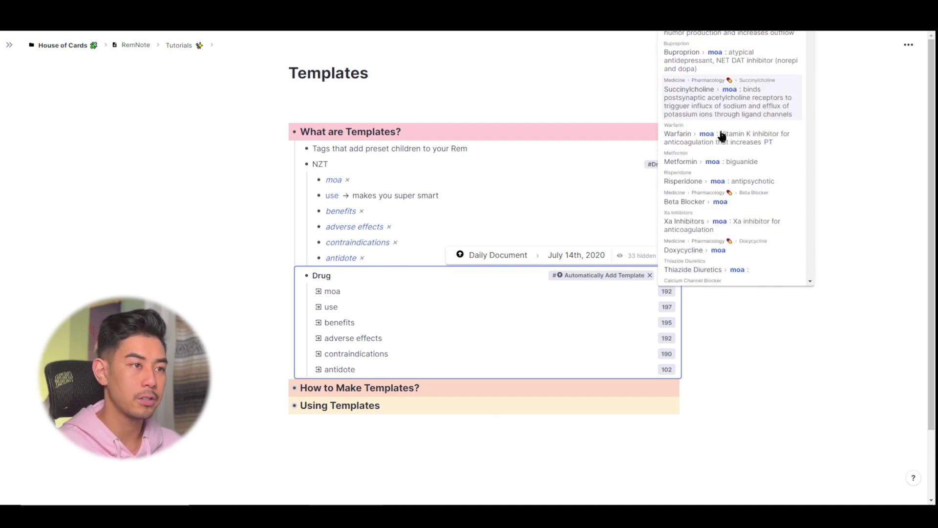
{"action": "scroll", "coordinate": [708, 195], "scroll_direction": "down", "scroll_amount": 5}
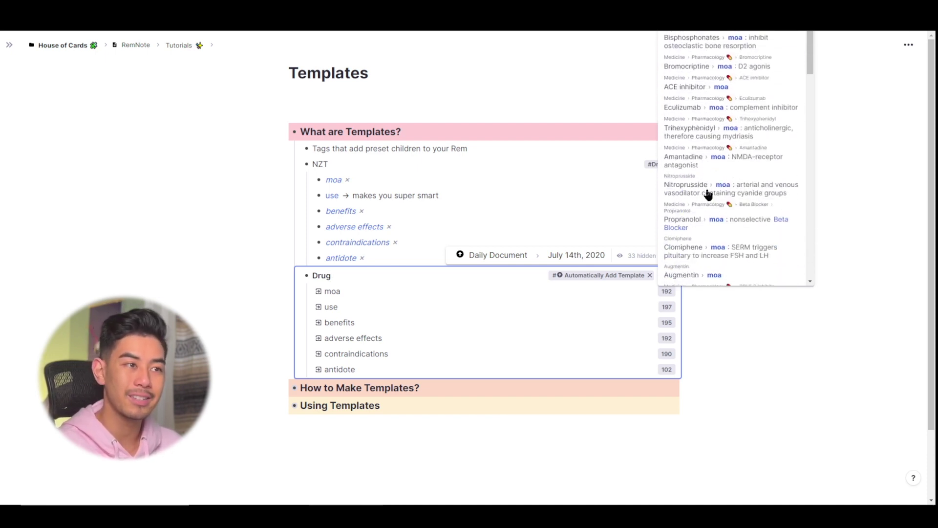
{"action": "scroll", "coordinate": [706, 203], "scroll_direction": "down", "scroll_amount": 3}
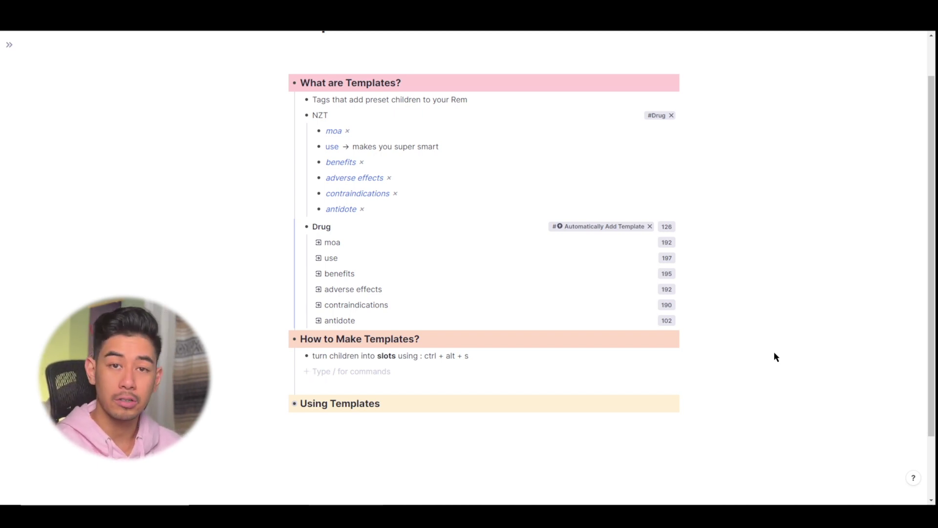
Step: Add a 'Country Geography' bullet below the slots note under How to Make Templates?
{"action": "key", "text": "Return"}
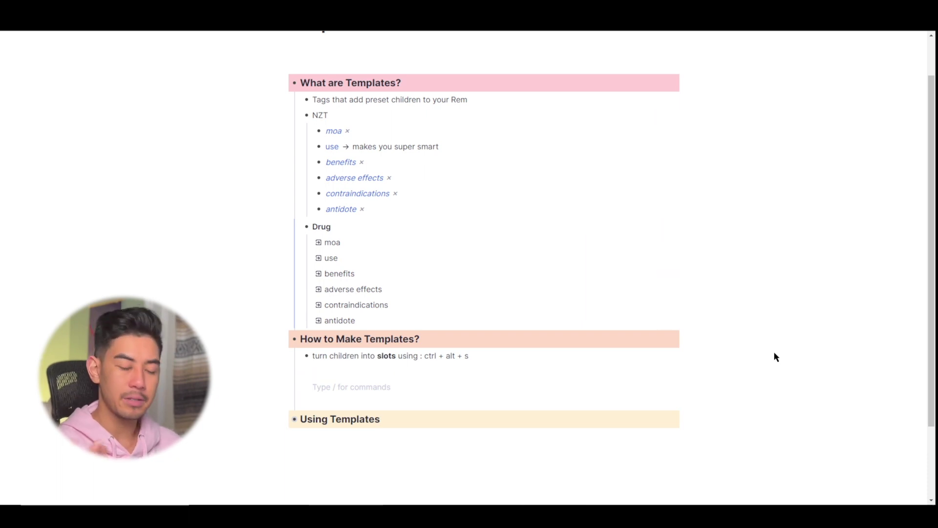
{"action": "type", "text": "Country Ge"}
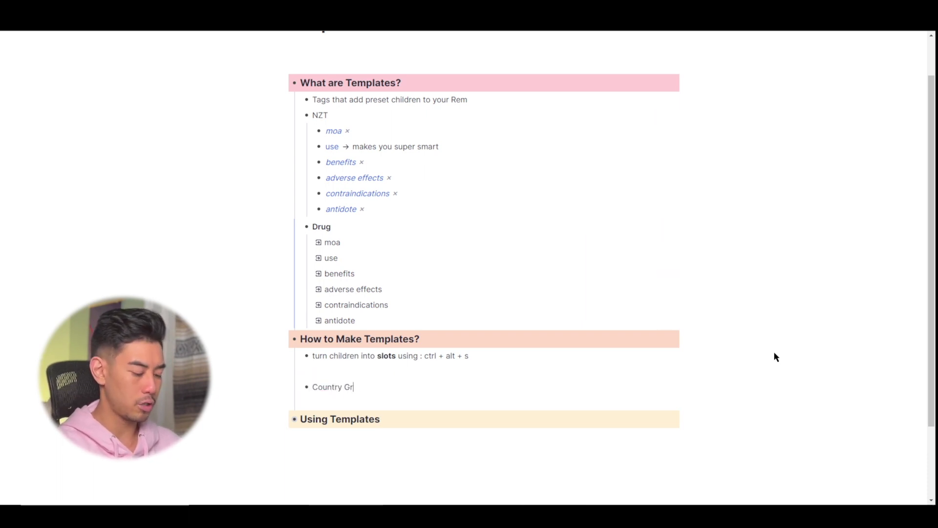
{"action": "type", "text": "ography"}
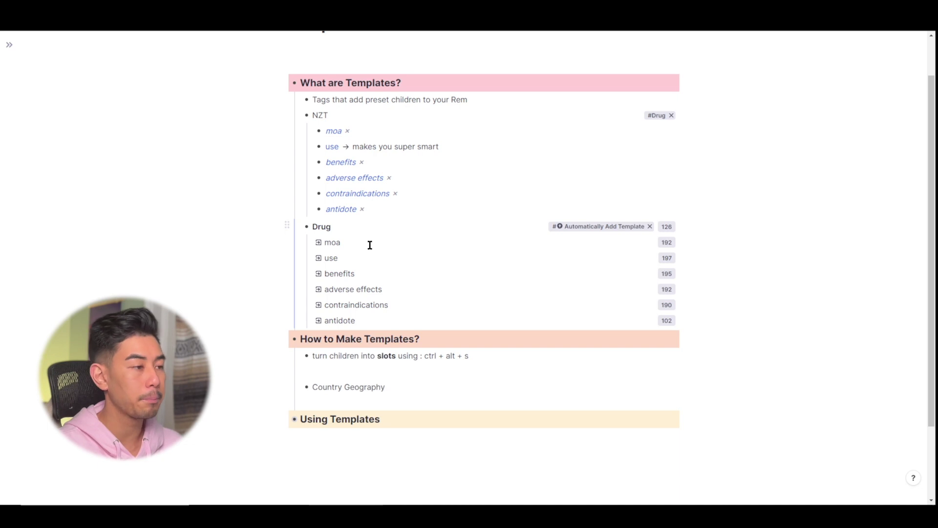
Step: After reviewing the Drug slots, nest capital city, bordering city and flag under Country Geography
{"action": "left_click", "coordinate": [370, 244]}
{"action": "left_click_drag", "start_coordinate": [348, 242], "coordinate": [360, 324]}
{"action": "left_click", "coordinate": [590, 355]}
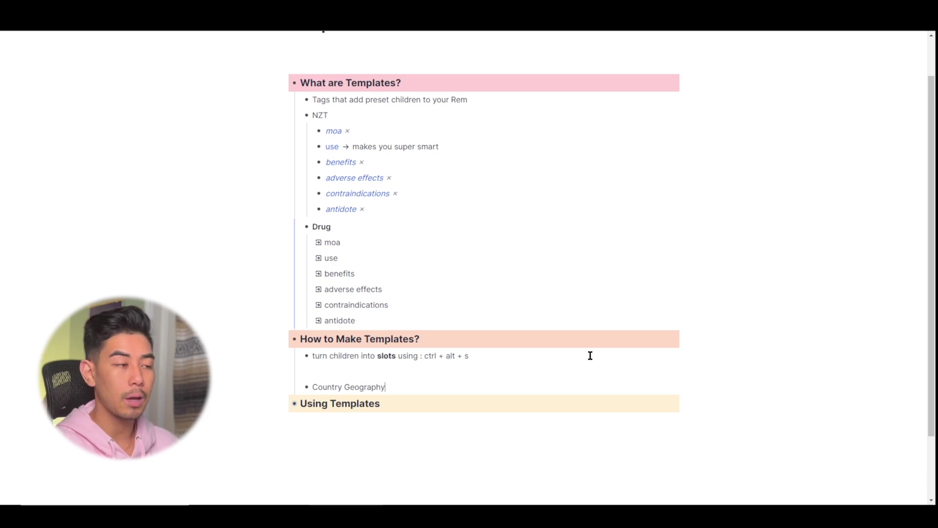
{"action": "key", "text": "Return"}
{"action": "key", "text": "Tab"}
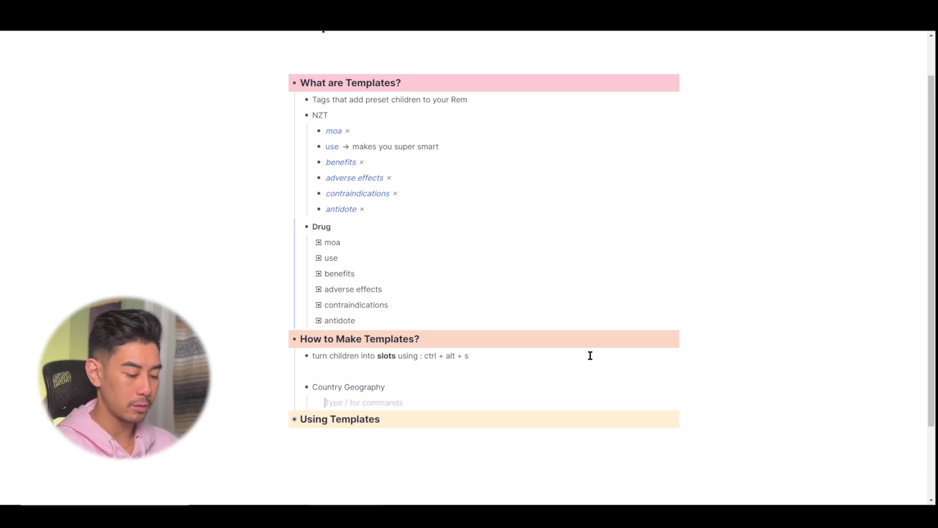
{"action": "type", "text": "capital city"}
{"action": "key", "text": "Return"}
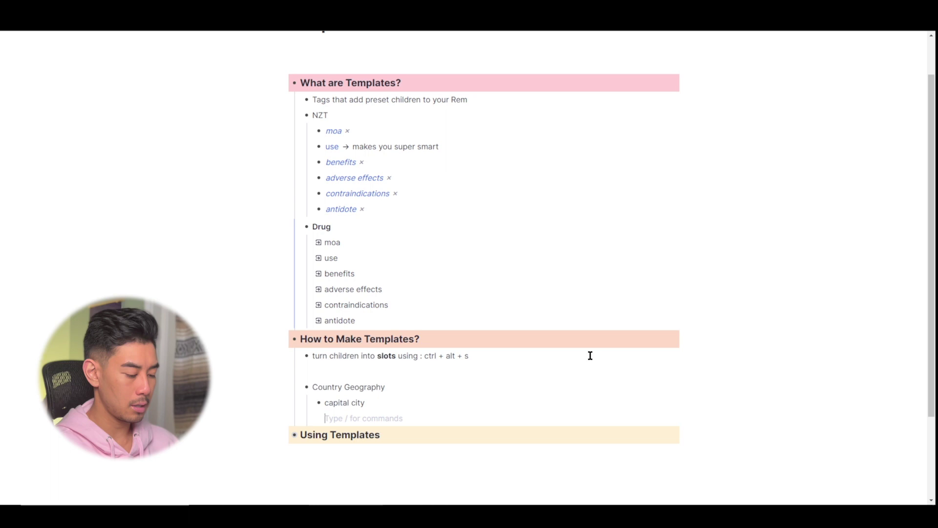
{"action": "type", "text": "bordering city"}
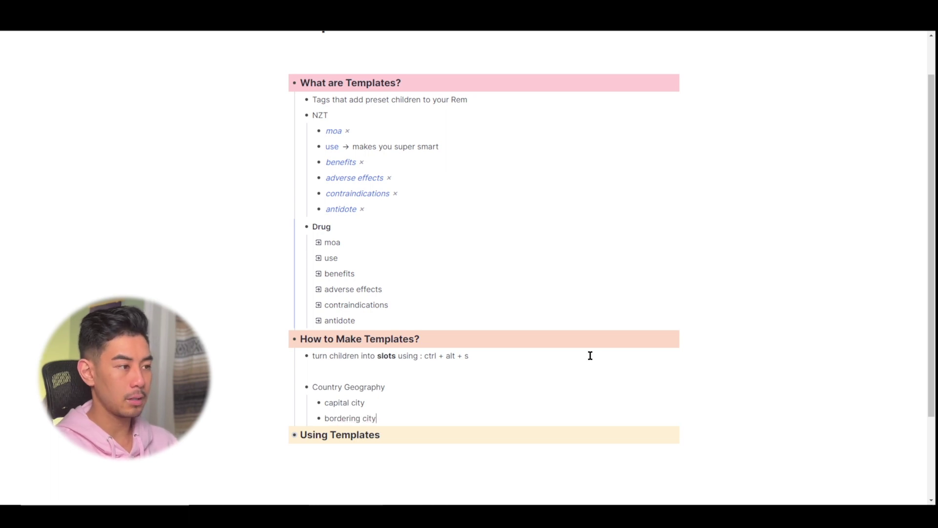
{"action": "key", "text": "Return"}
{"action": "type", "text": "flag"}
Step: Make capital city, bordering city and flag slots using Ctrl+Alt+S, /slot and the command search
{"action": "left_click", "coordinate": [398, 401]}
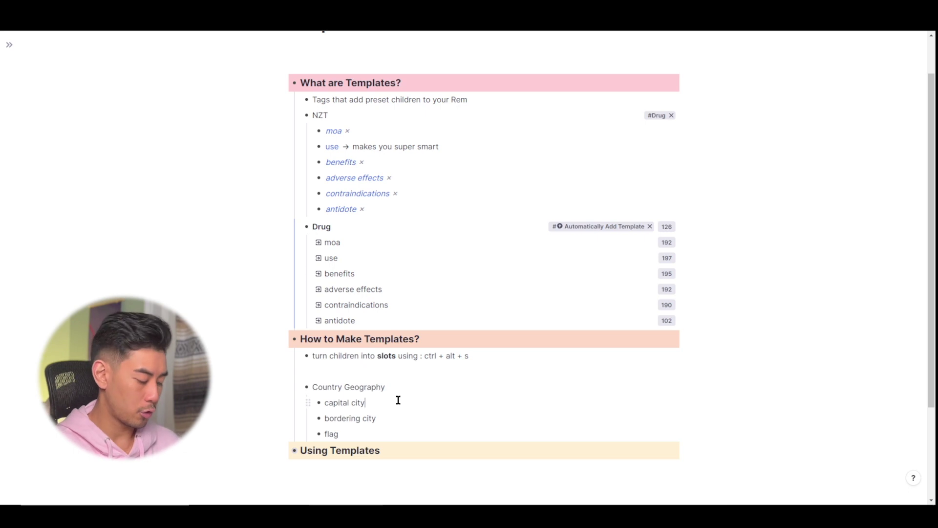
{"action": "key", "text": "ctrl+alt+s"}
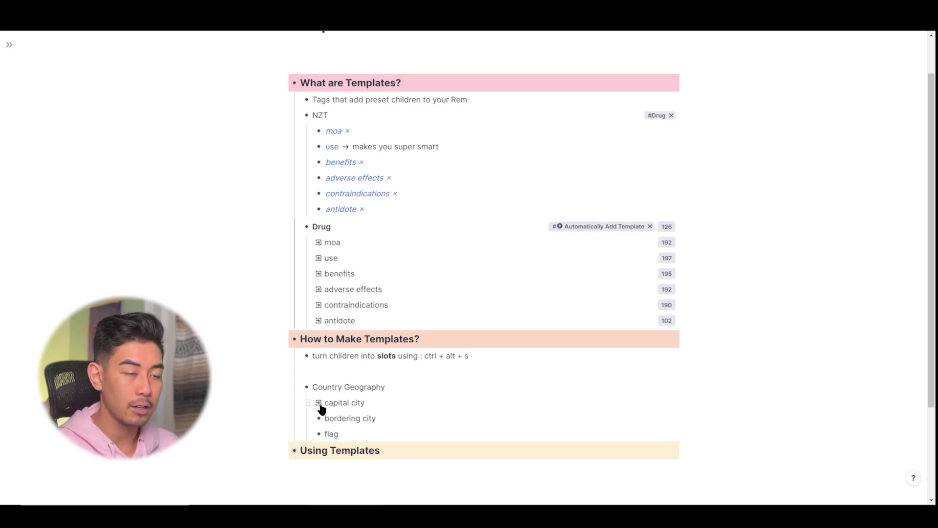
{"action": "left_click", "coordinate": [419, 419]}
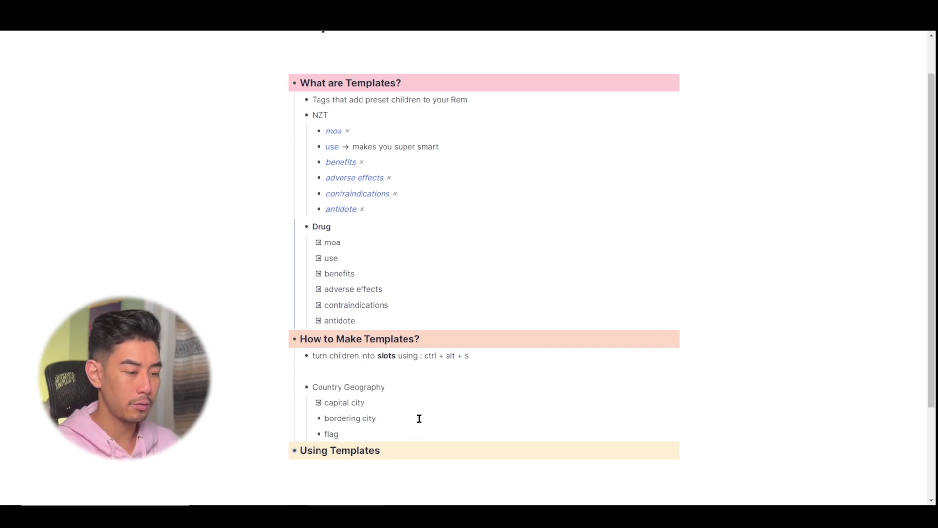
{"action": "type", "text": "/slot"}
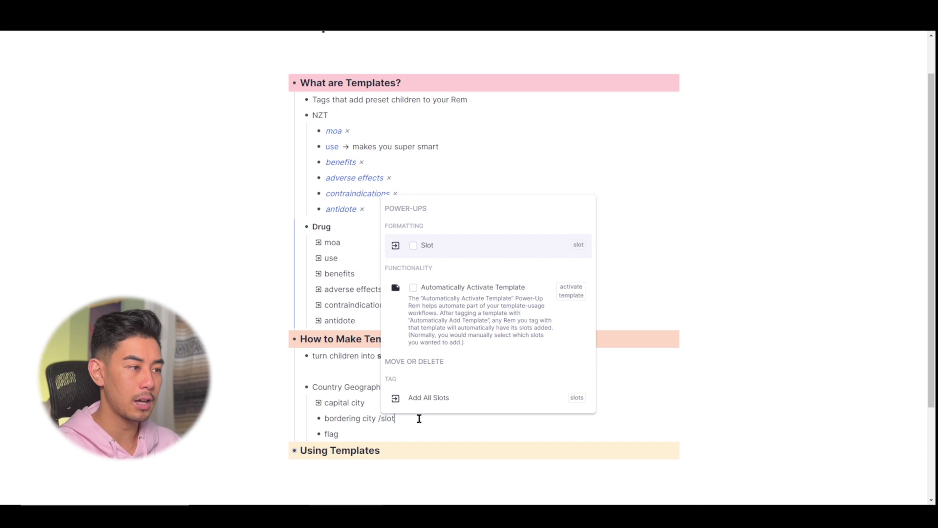
{"action": "left_click", "coordinate": [464, 251]}
{"action": "left_click", "coordinate": [393, 433]}
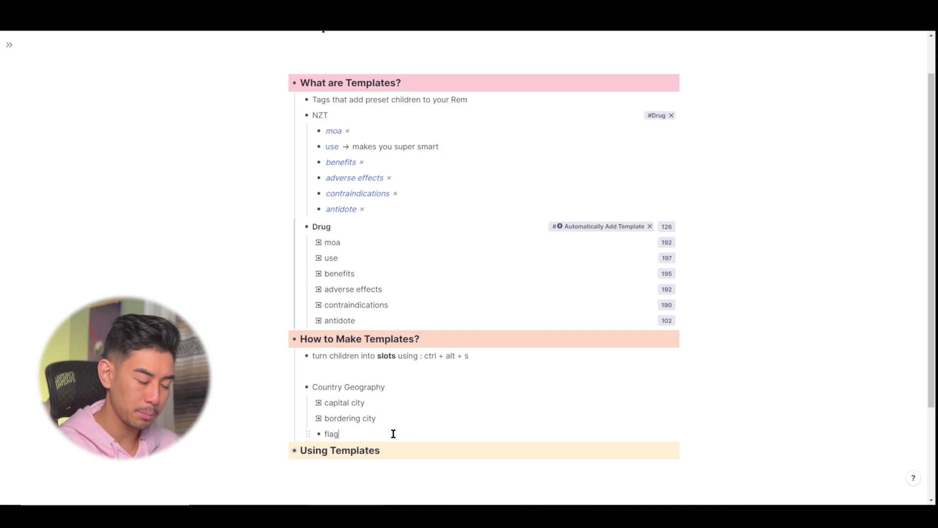
{"action": "key", "text": "ctrl+p"}
{"action": "type", "text": "slot"}
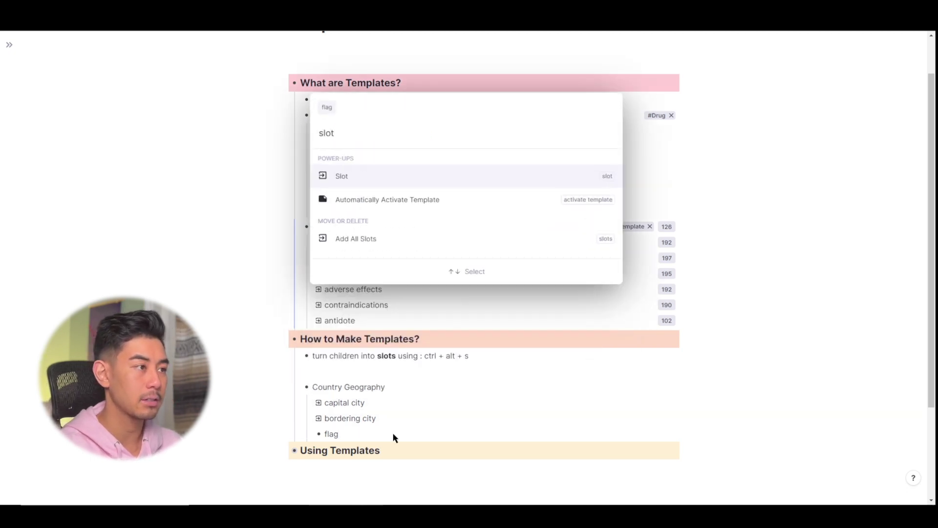
{"action": "key", "text": "Return"}
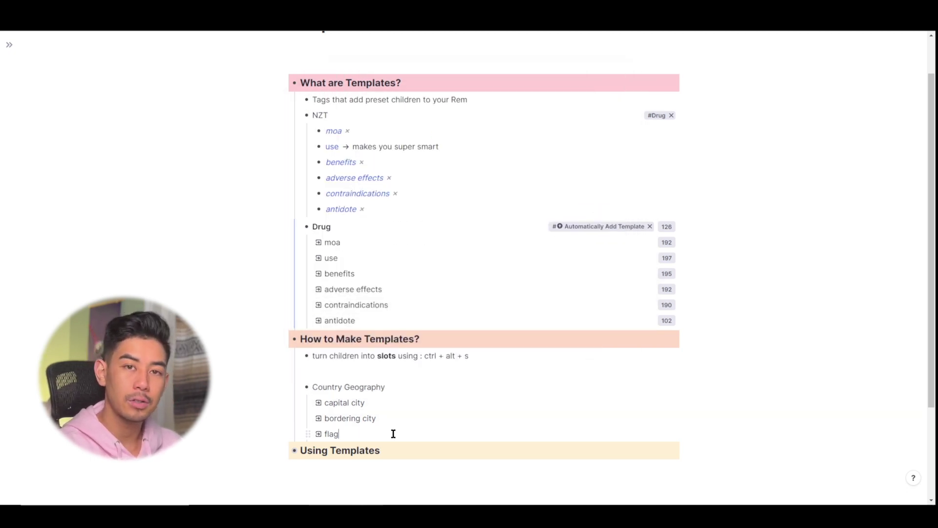
{"action": "scroll", "coordinate": [393, 434], "scroll_direction": "down", "scroll_amount": 1}
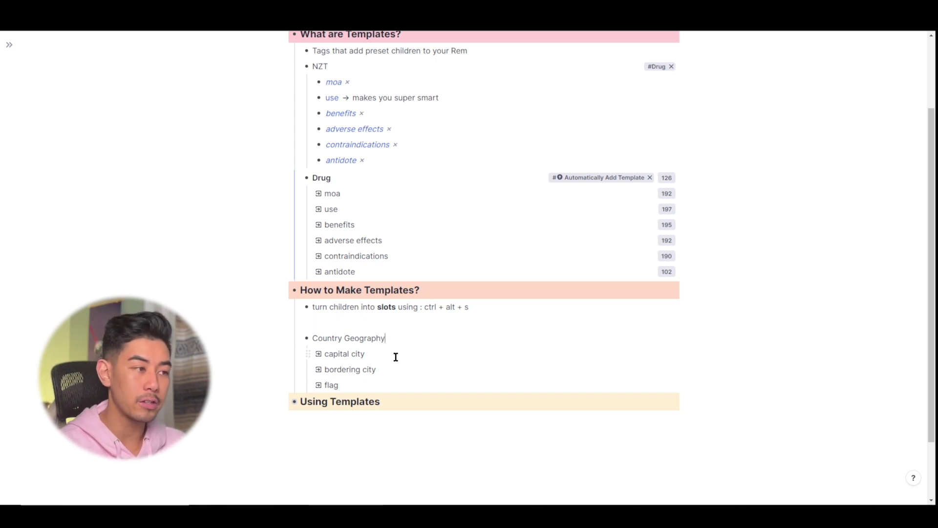
Step: Add a top-level Japan rem below Using Templates, tagged #Country Geography
{"action": "left_click_drag", "start_coordinate": [394, 356], "coordinate": [390, 388]}
{"action": "left_click", "coordinate": [389, 386]}
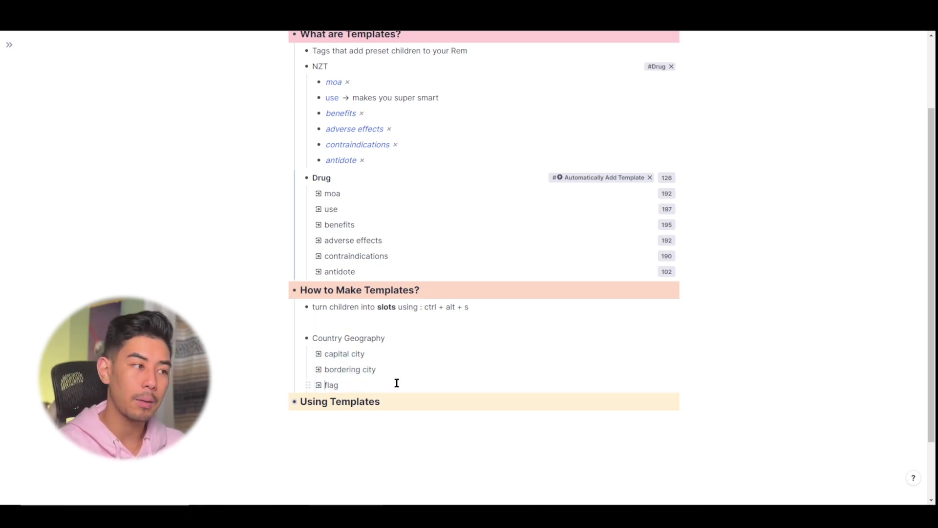
{"action": "left_click", "coordinate": [363, 436]}
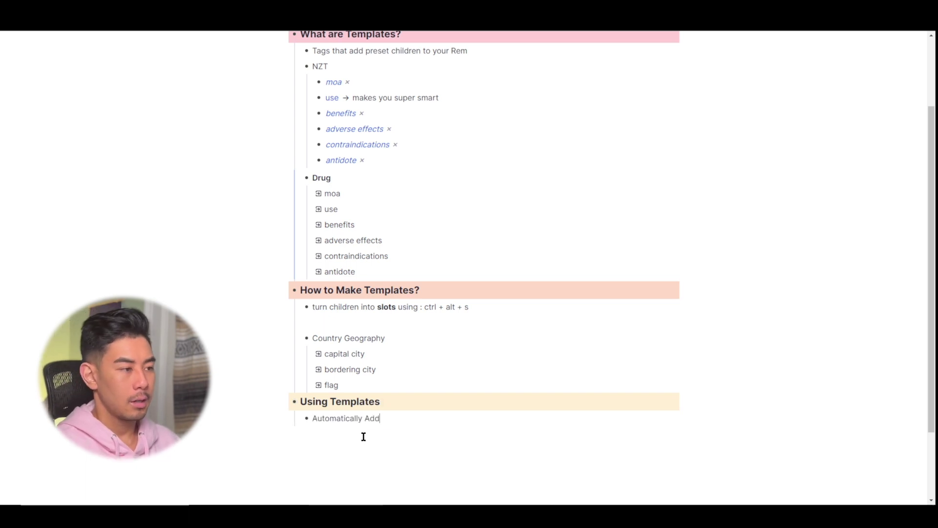
{"action": "key", "text": "Return"}
{"action": "key", "text": "shift+Tab"}
{"action": "key", "text": "Return"}
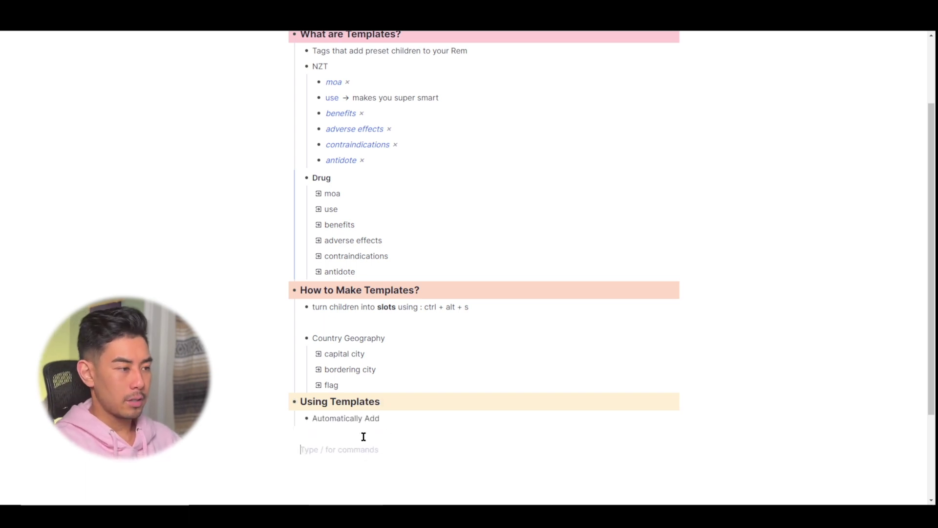
{"action": "type", "text": "Japa"}
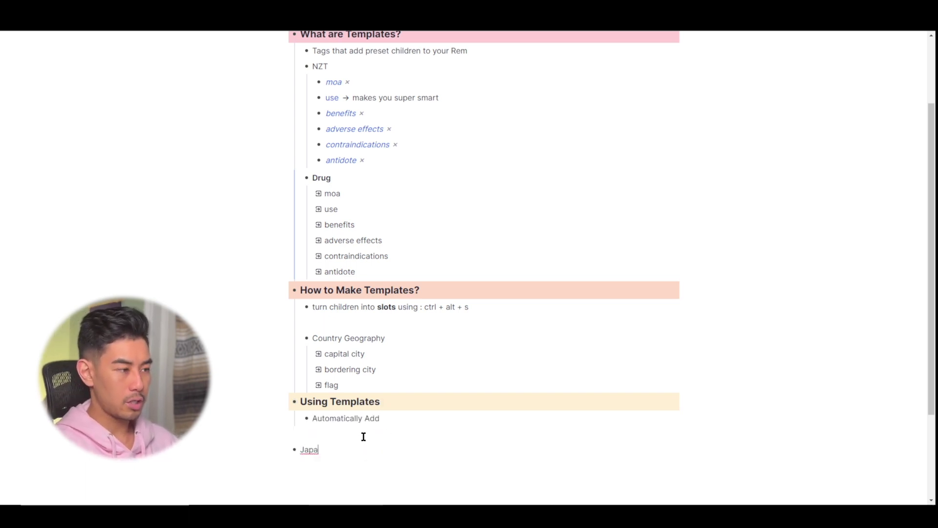
{"action": "type", "text": "n "}
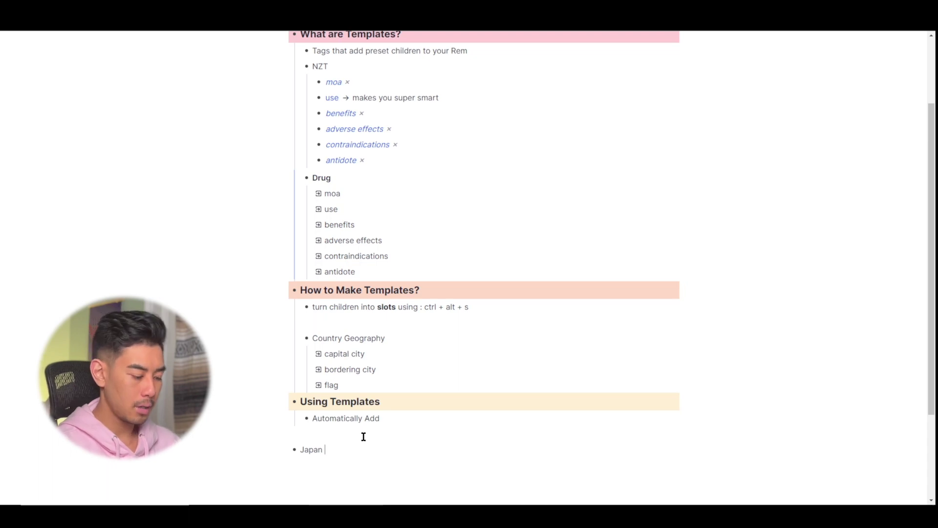
{"action": "type", "text": "##country"}
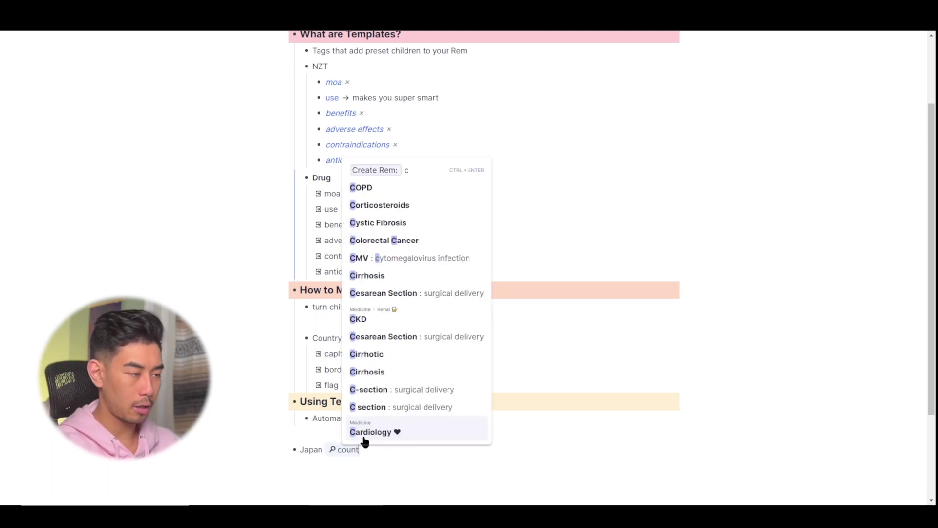
{"action": "type", "text": " geo"}
{"action": "key", "text": "Return"}
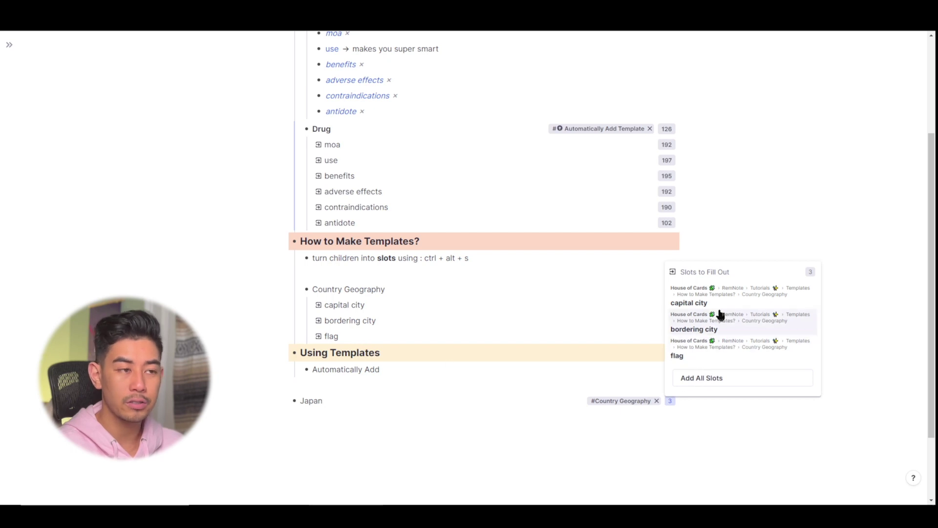
Step: Add the flag, bordering city and capital city slots under Japan from the Slots to Fill Out popup
{"action": "left_click", "coordinate": [702, 361]}
{"action": "left_click", "coordinate": [701, 361]}
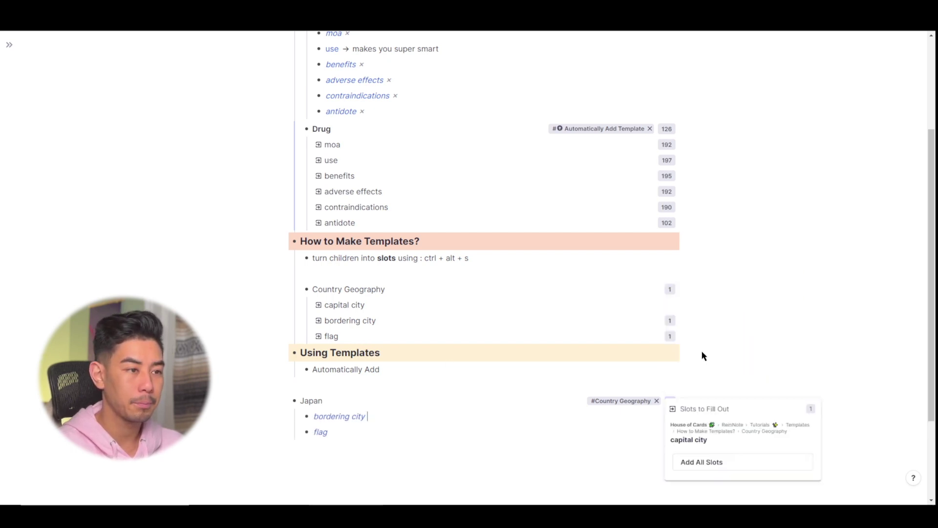
{"action": "left_click", "coordinate": [700, 435]}
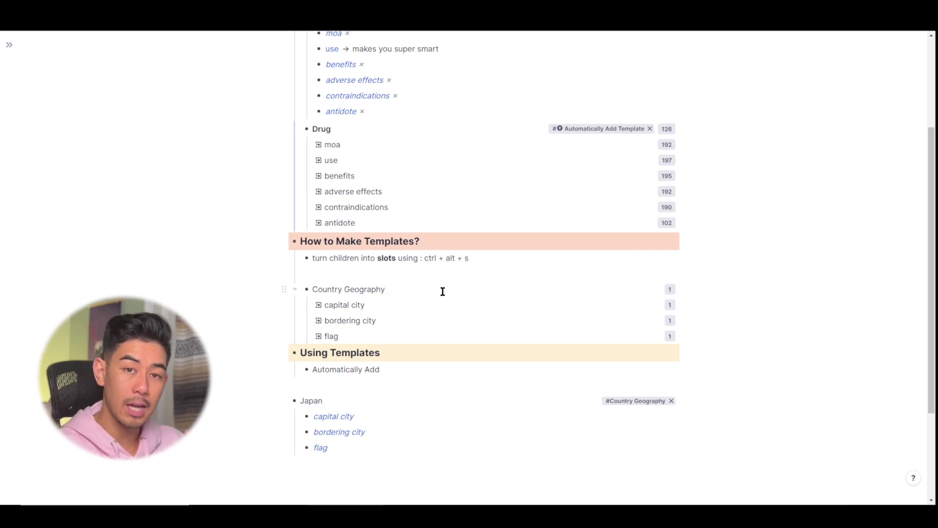
Step: Tag Country Geography with the Automatically Add Template power-up via [[automati
{"action": "type", "text": "[["}
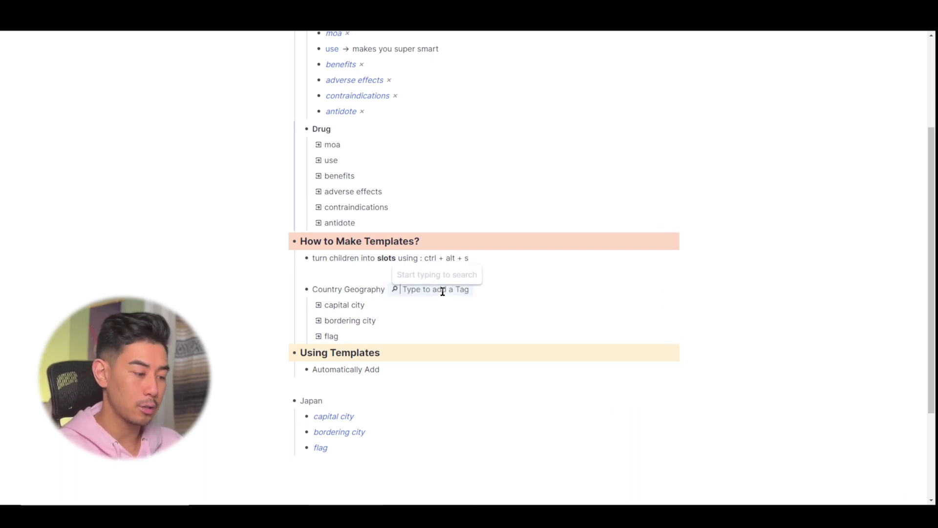
{"action": "type", "text": "automati"}
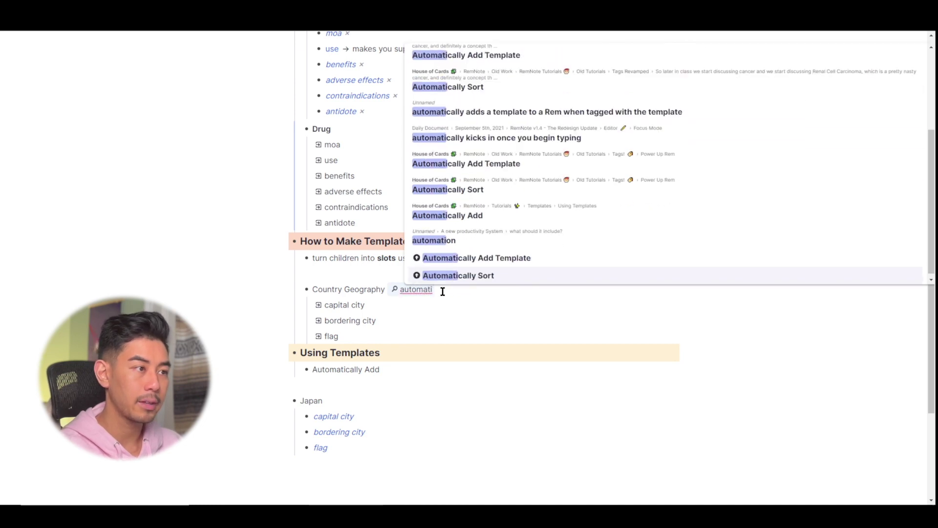
{"action": "left_click", "coordinate": [509, 264]}
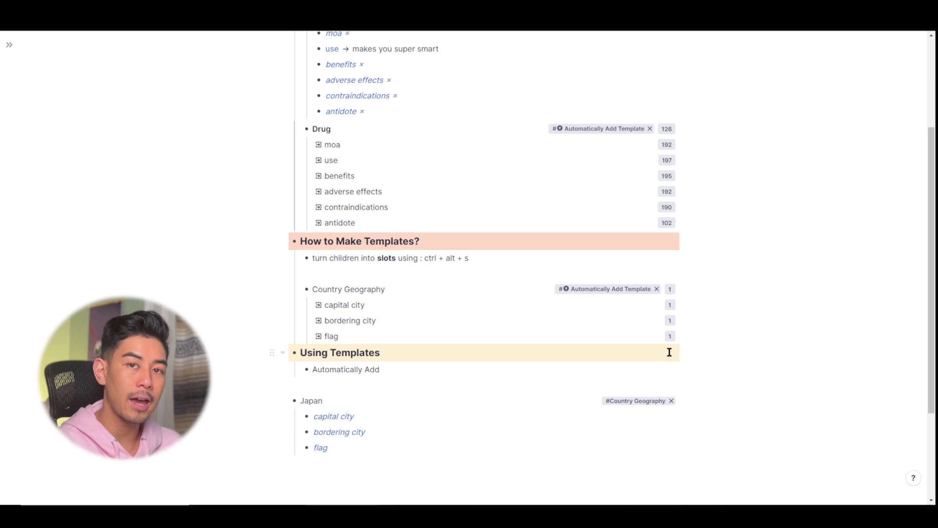
Step: Create a Russia rem at Japan's level tagged #Country Geography, auto-adding its three slots
{"action": "left_click", "coordinate": [366, 449]}
{"action": "key", "text": "Return"}
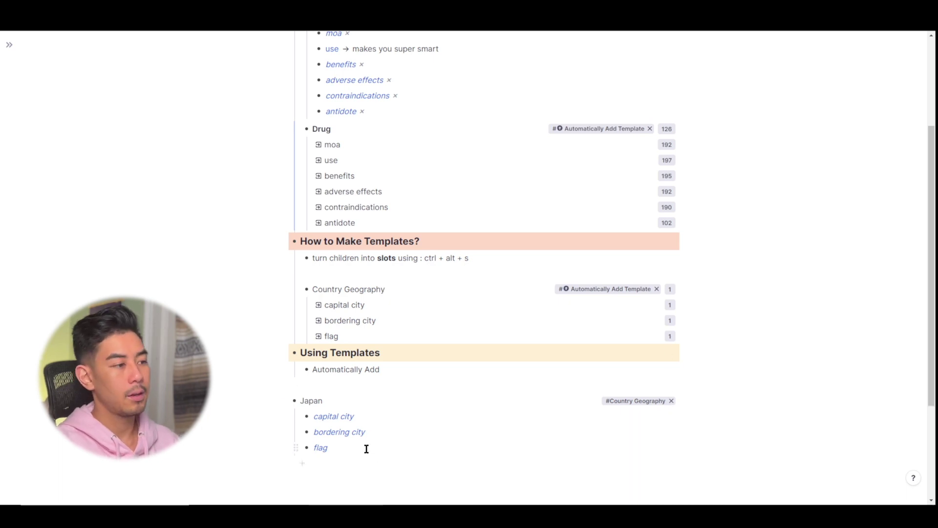
{"action": "key", "text": "shift+Tab"}
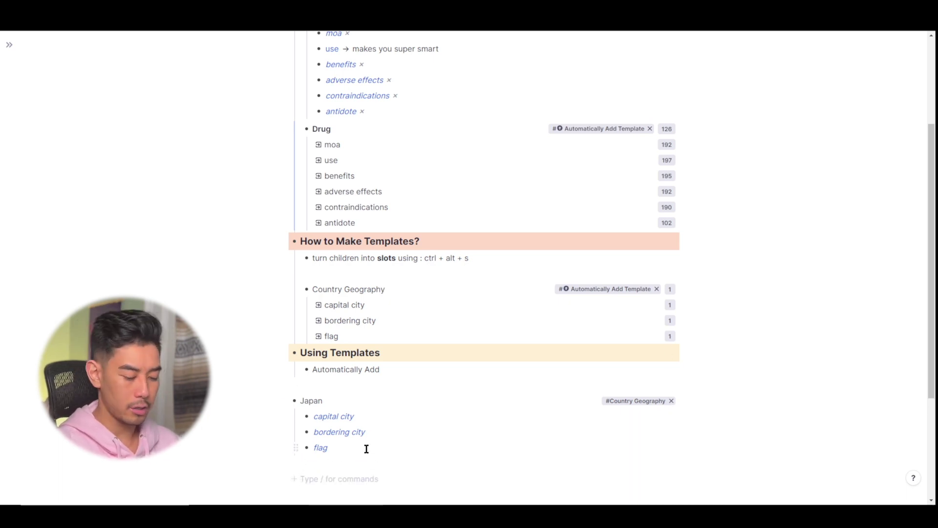
{"action": "type", "text": "Russia"}
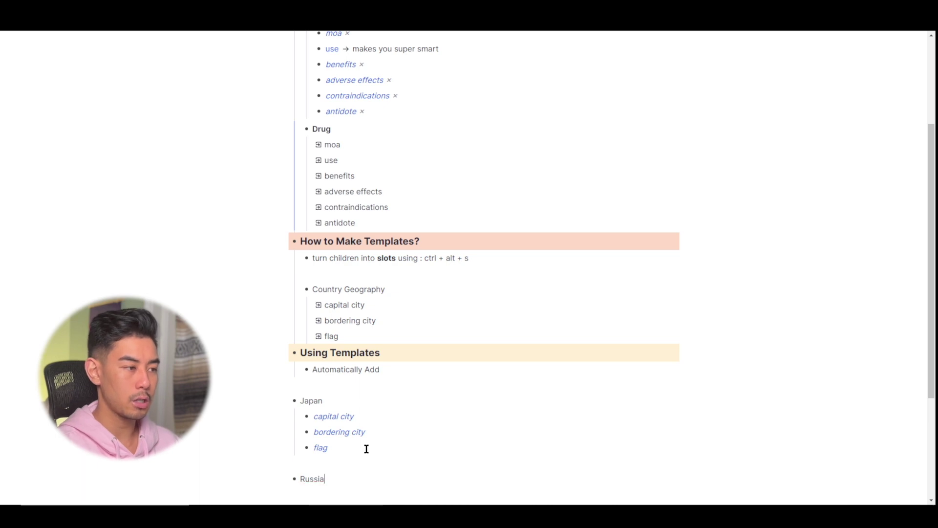
{"action": "type", "text": "#"}
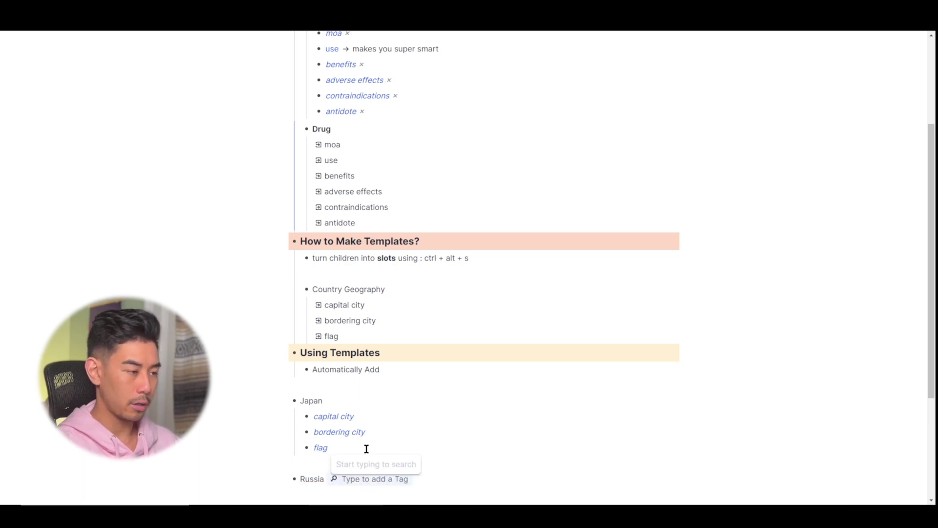
{"action": "key", "text": "BackSpace"}
{"action": "type", "text": "#countruy"}
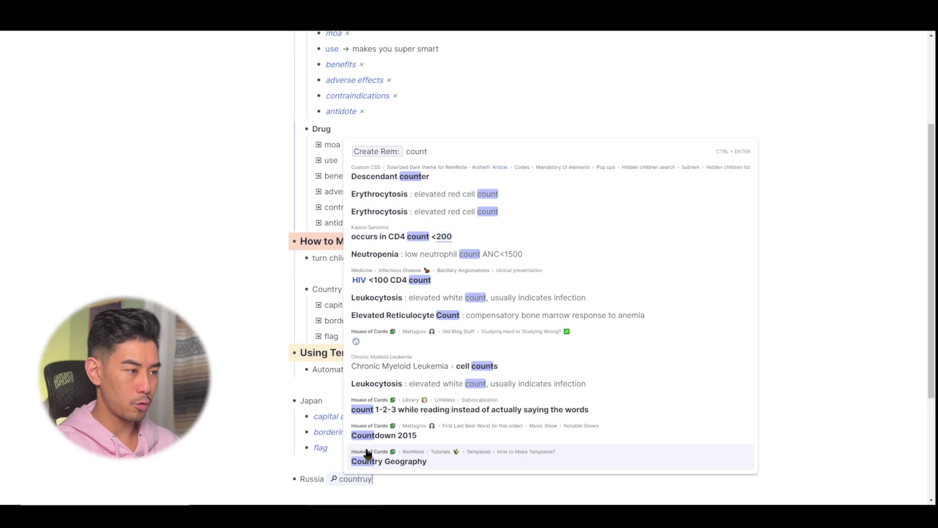
{"action": "key", "text": "BackSpace"}
{"action": "key", "text": "BackSpace"}
{"action": "type", "text": "y ge"}
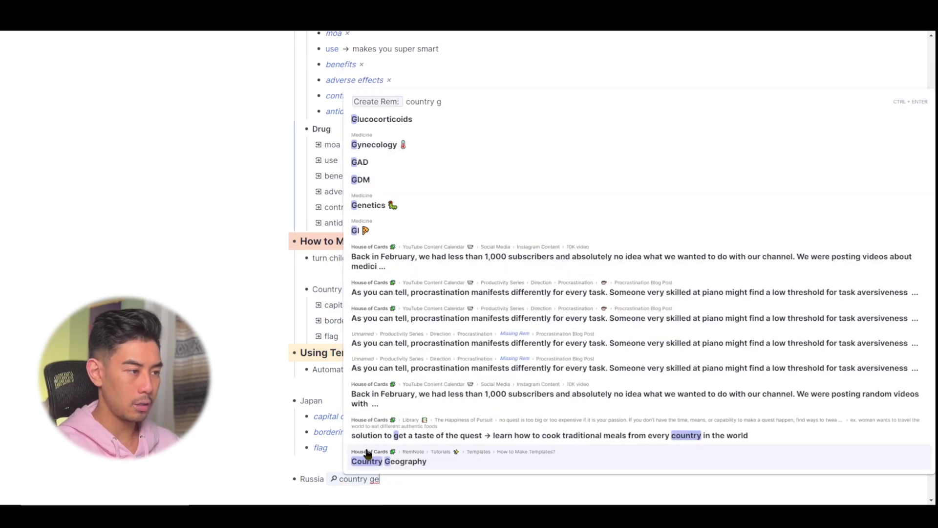
{"action": "key", "text": "Return"}
{"action": "scroll", "coordinate": [391, 391], "scroll_direction": "down", "scroll_amount": 2}
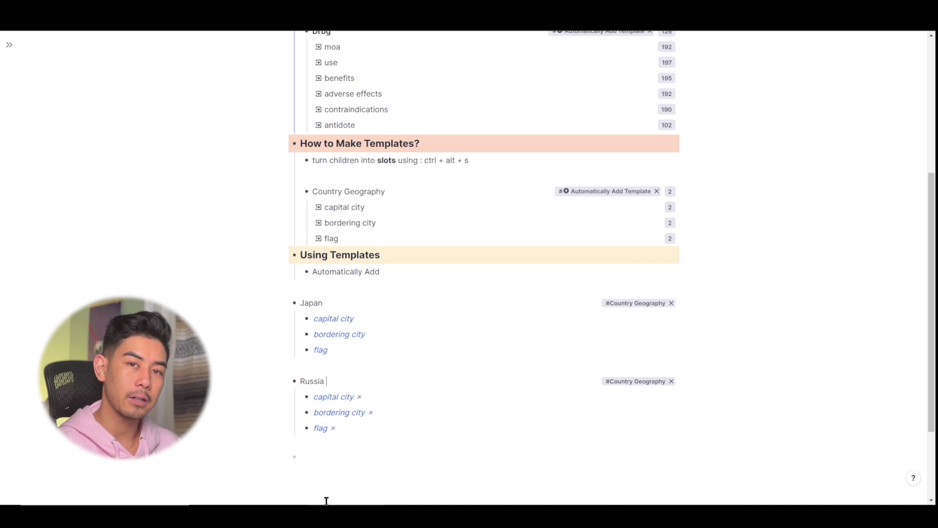
{"action": "scroll", "coordinate": [357, 419], "scroll_direction": "up", "scroll_amount": 1}
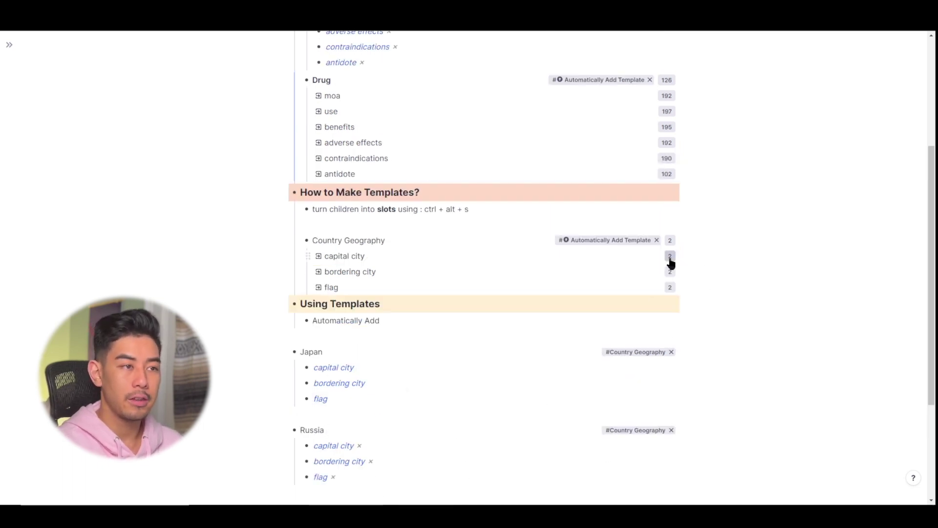
{"action": "mouse_move", "coordinate": [673, 258]}
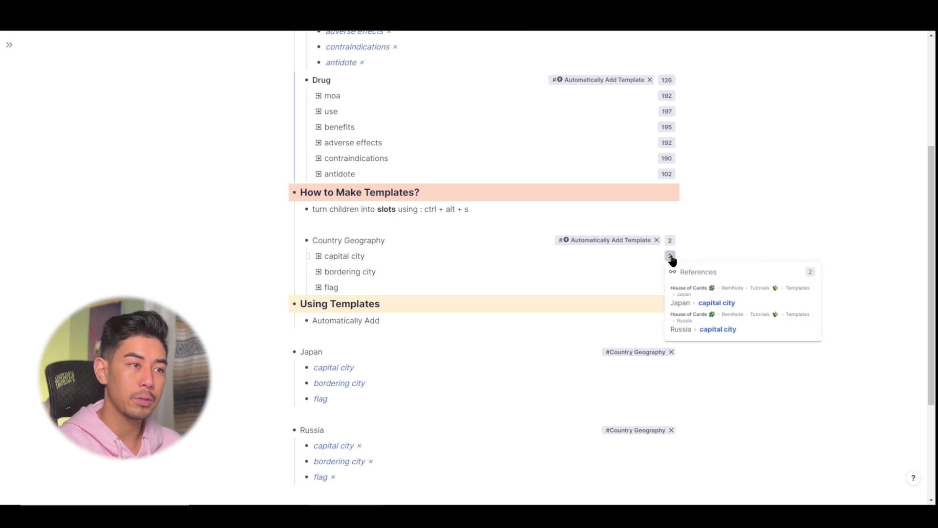